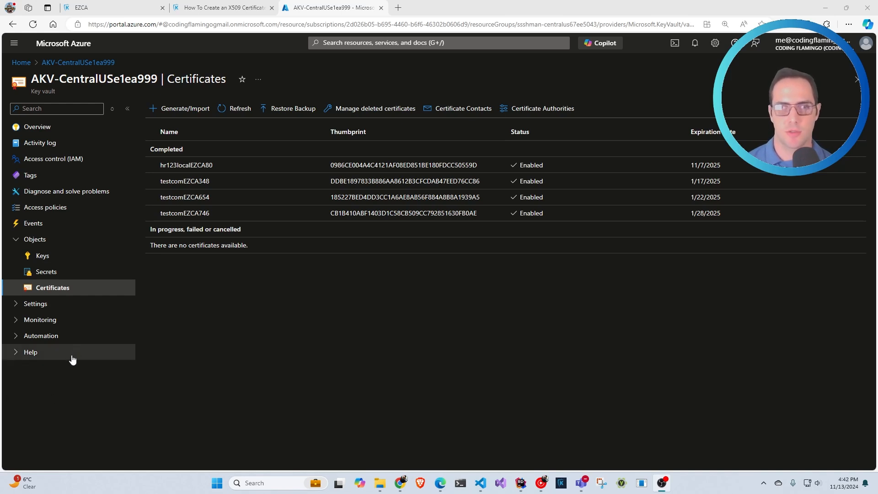
Step: Start generating a key vault certificate with the authority type set to a certificate issued by a non-integrated CA
left_click(178, 109)
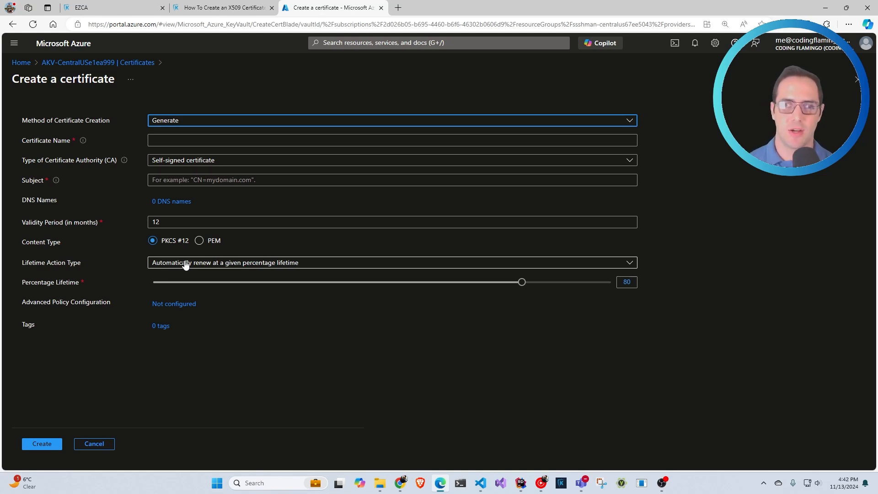
left_click(169, 161)
left_click(189, 208)
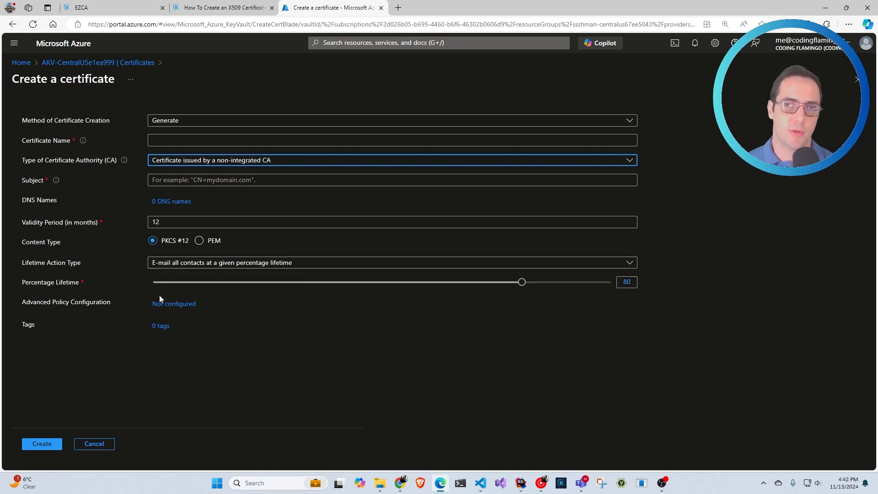
Step: Switch to EZCA and start registering a new domain named akvdemo
left_click(112, 8)
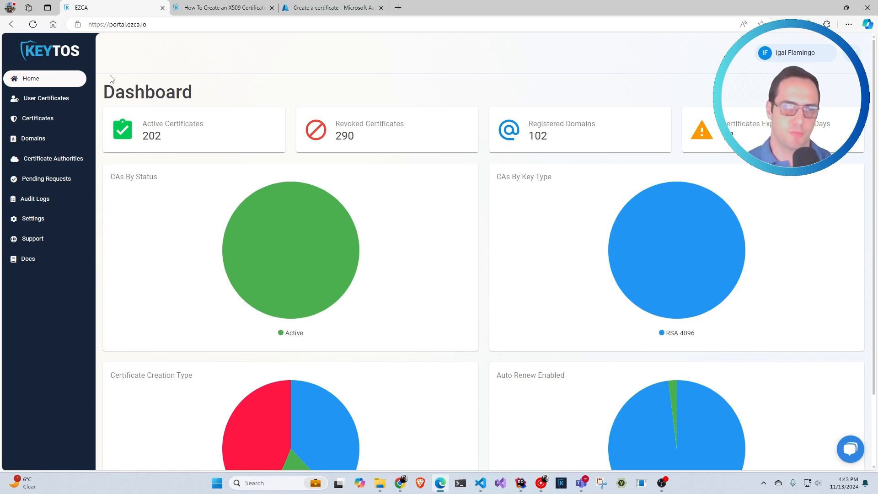
left_click(64, 138)
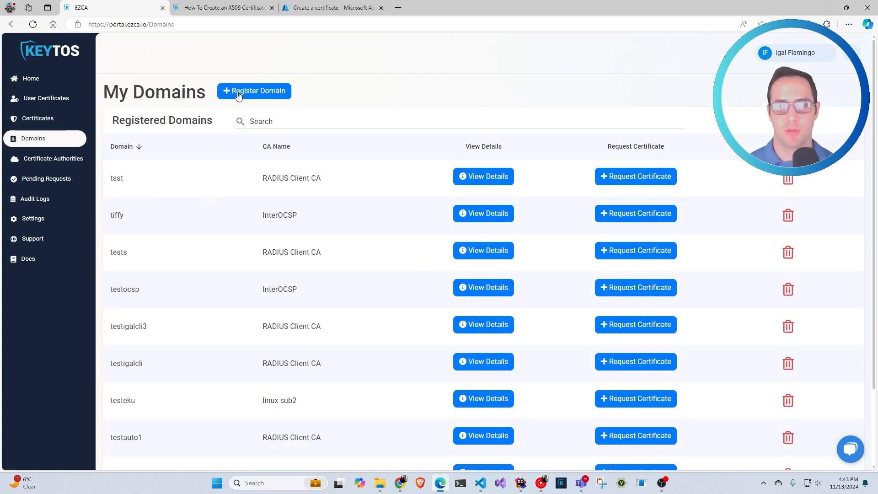
left_click(243, 93)
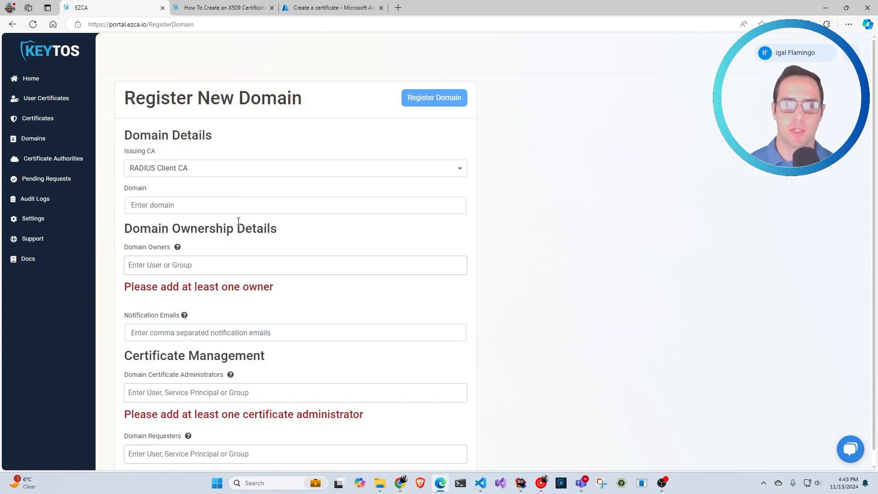
left_click(195, 200)
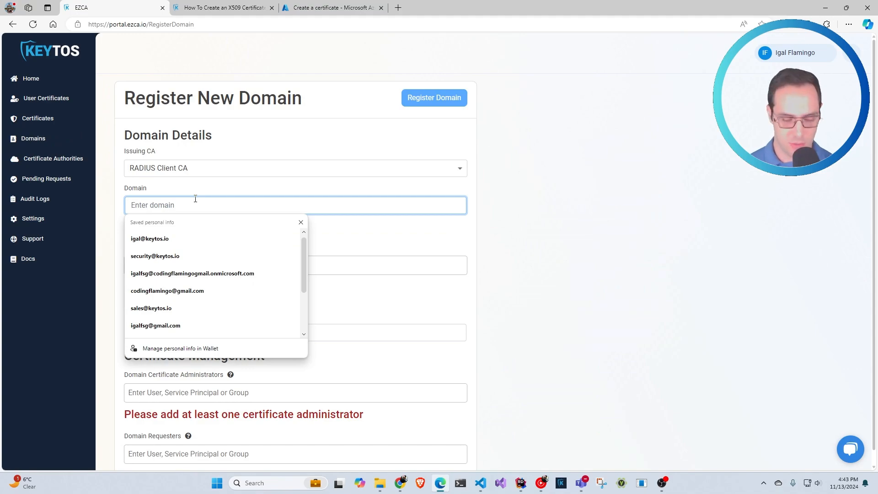
type("akvdemo")
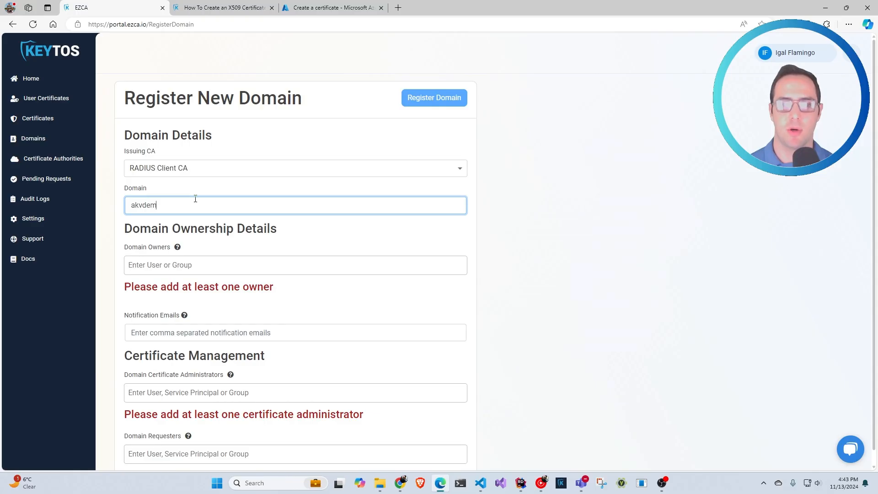
key("ctrl+a")
left_click(561, 147)
Step: Add the user's own account as domain owner and certificate administrator, and register the domain
left_click(257, 263)
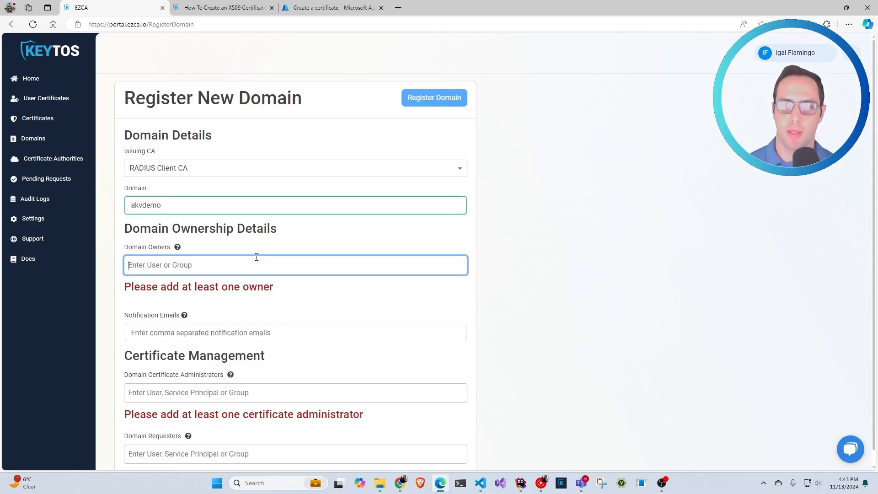
type("igal")
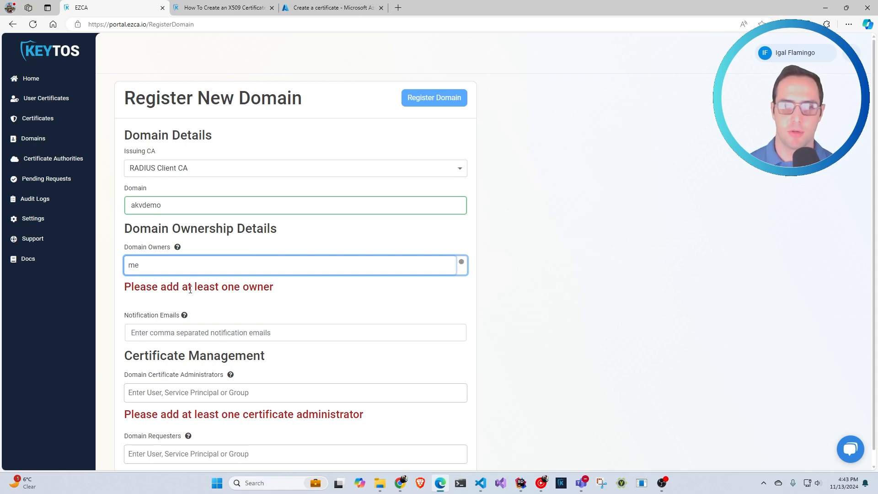
left_click(190, 288)
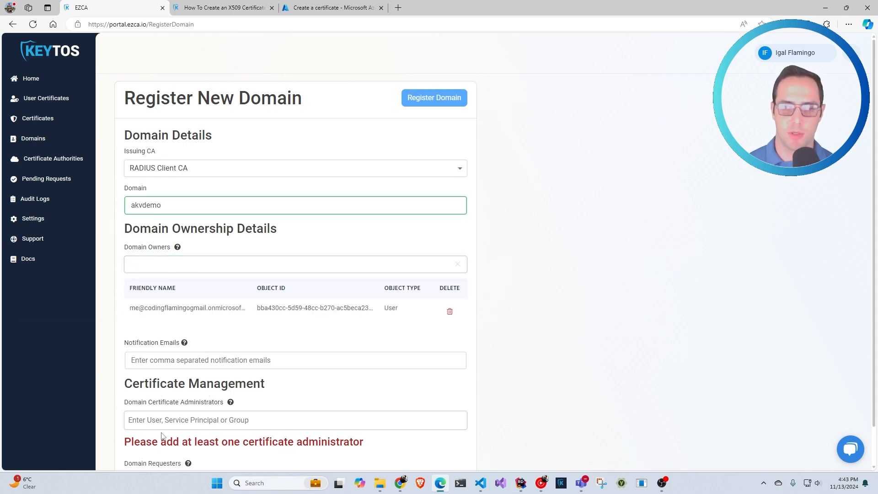
left_click_drag(164, 438, 177, 417)
left_click(327, 419)
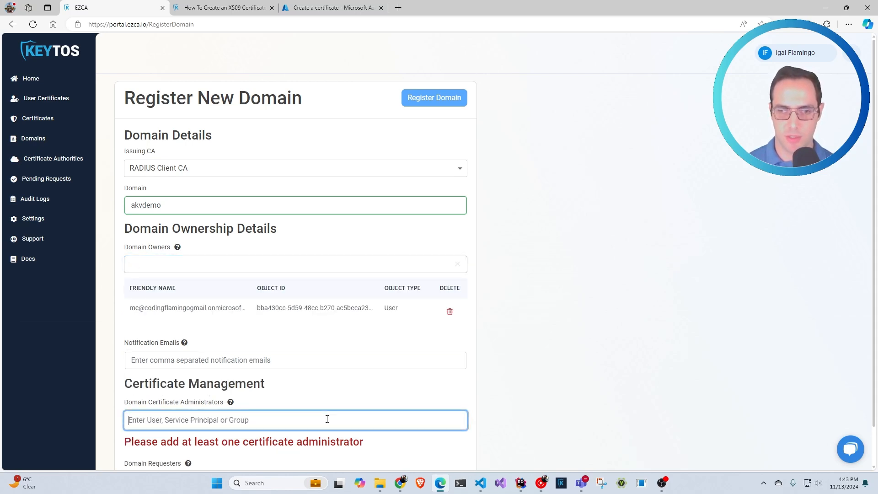
type("igal")
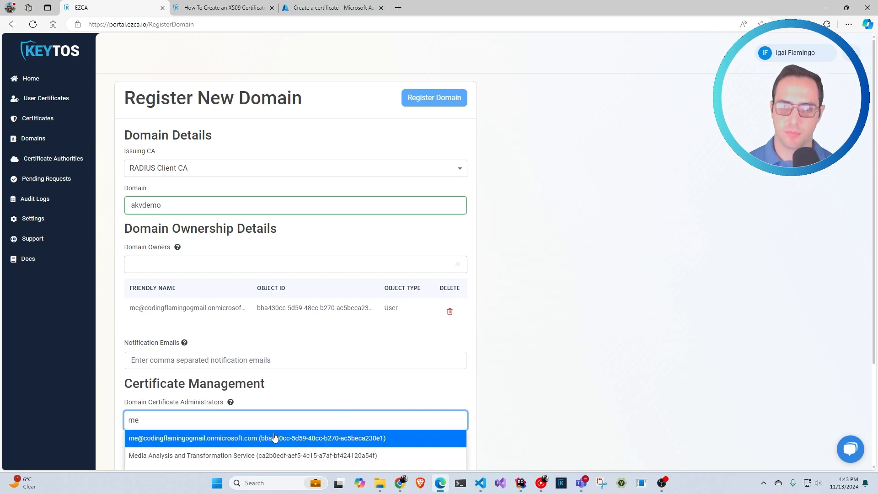
left_click(275, 439)
left_click(423, 98)
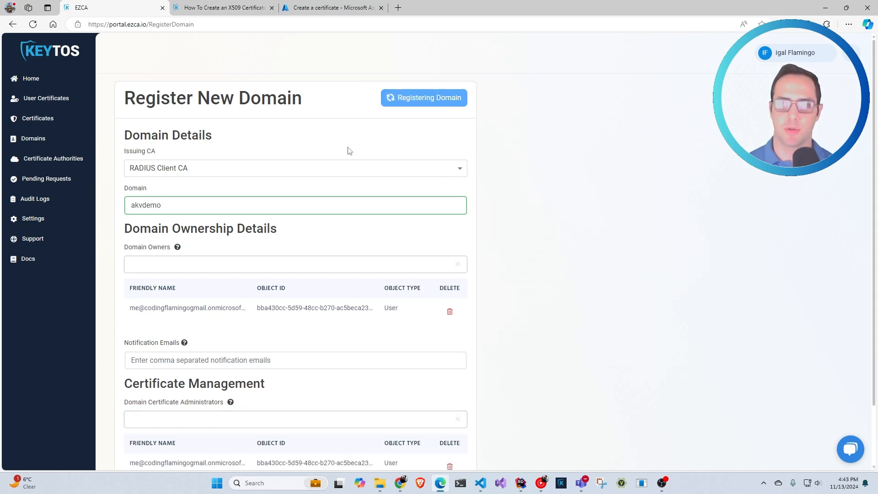
Step: Search the registered domains for akvdemo and open a new certificate request for it
left_click(304, 124)
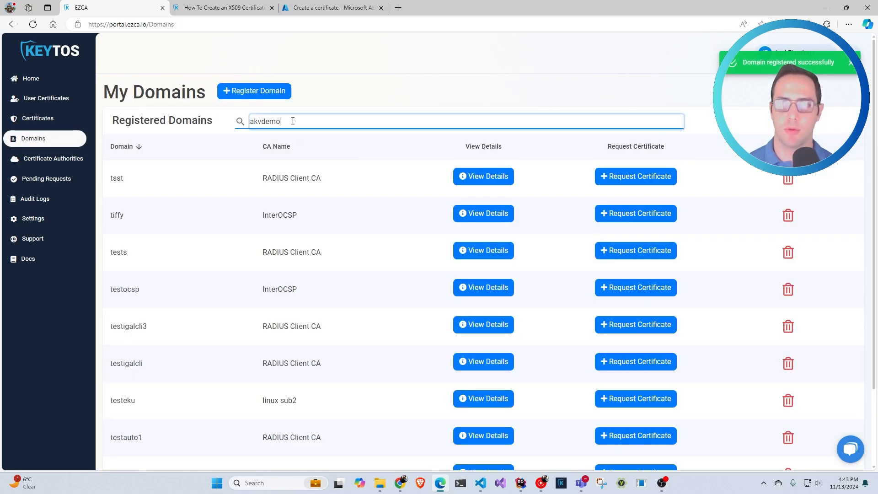
type("akvdemo")
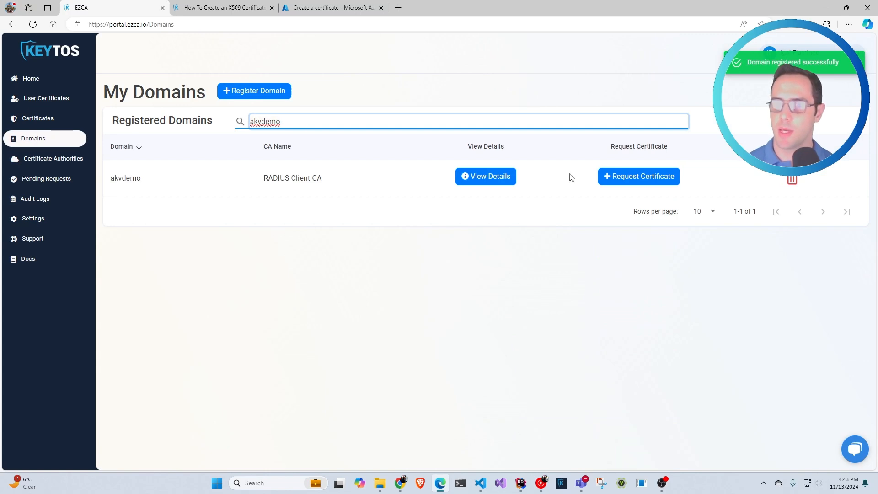
left_click(629, 176)
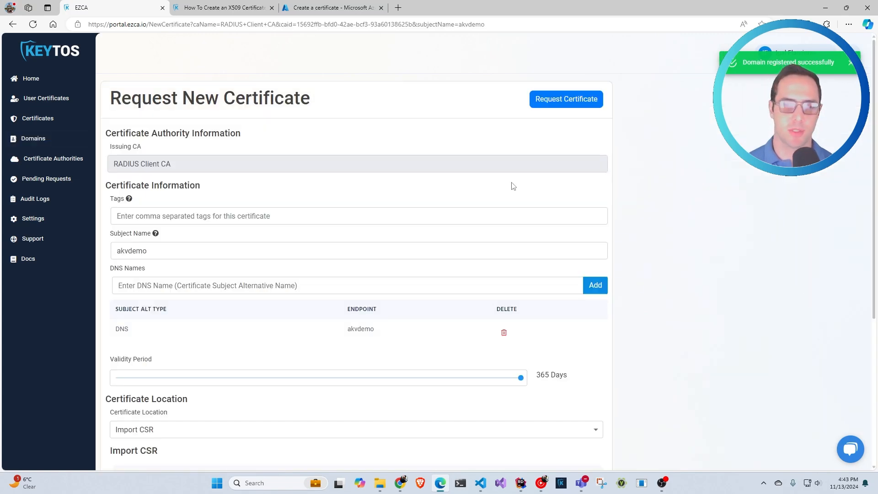
Step: Set the requested certificate's location to Azure Key Vault
scroll(371, 204, "down", 3)
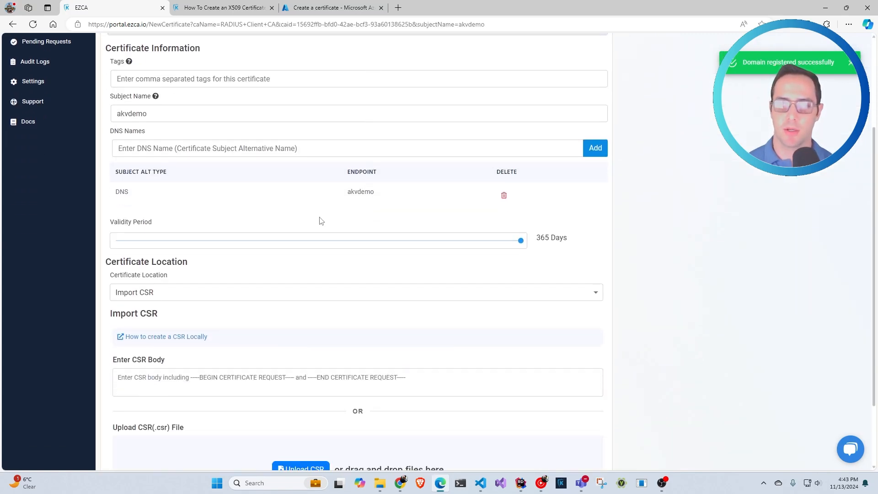
scroll(260, 215, "down", 1)
left_click(221, 212)
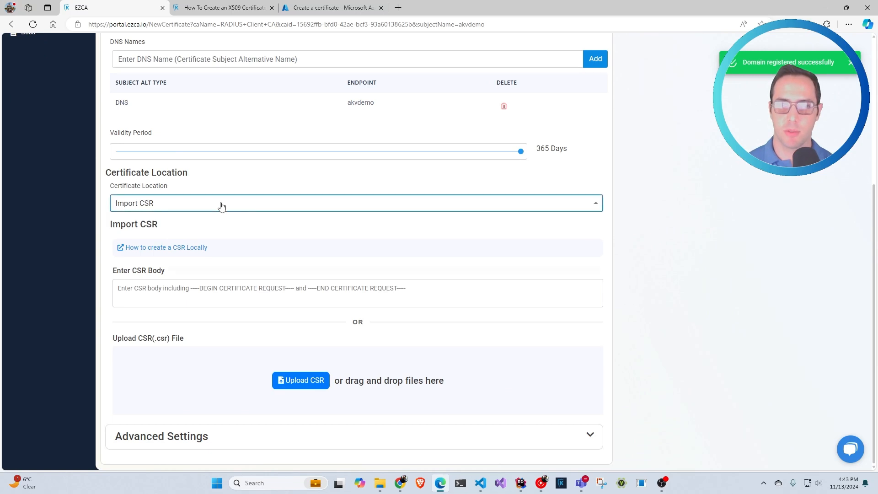
left_click(221, 211)
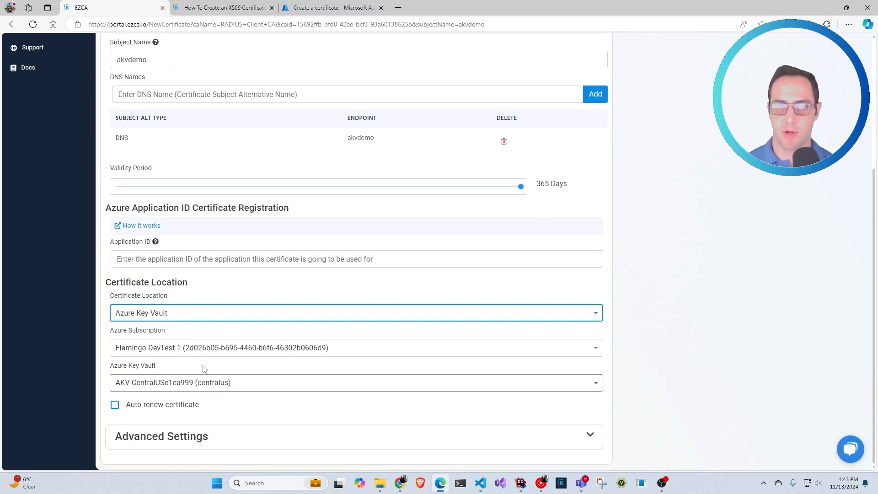
Step: Check the certificates list of the key vault AKV-CentralUSe1ea999 in the Azure portal and return to EZCA
left_click(319, 8)
left_click(114, 62)
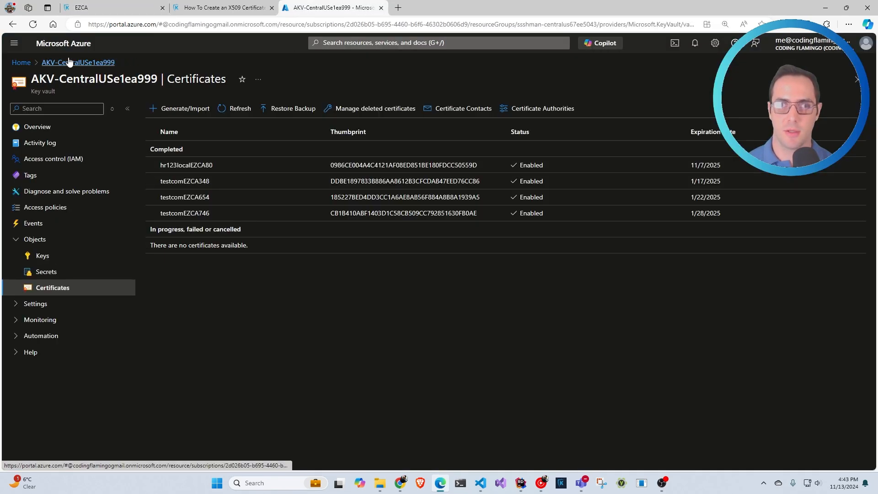
left_click_drag(224, 8, 117, 8)
left_click(224, 7)
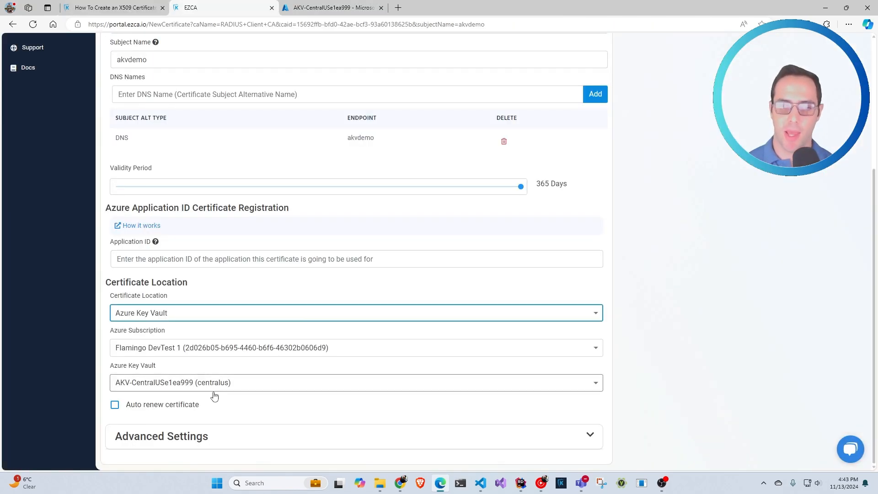
Step: Enable automatic renewal for the requested certificate
left_click(176, 407)
scroll(173, 400, "down", 1)
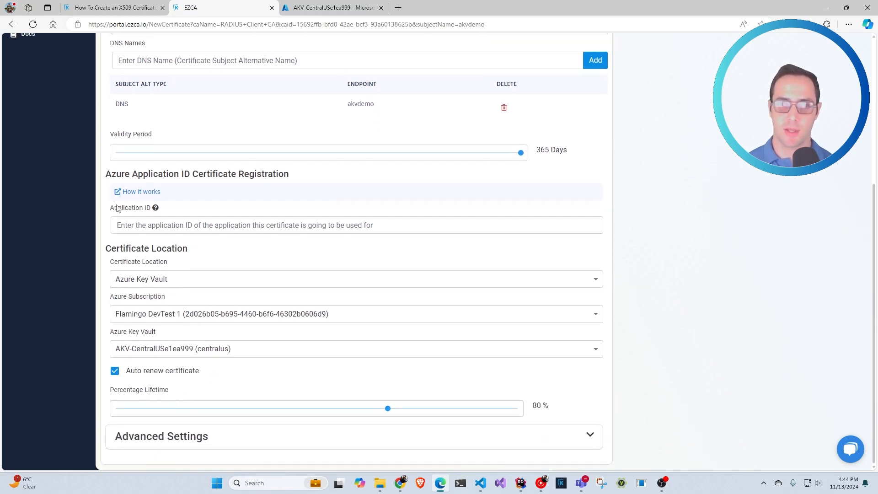
mouse_move(153, 210)
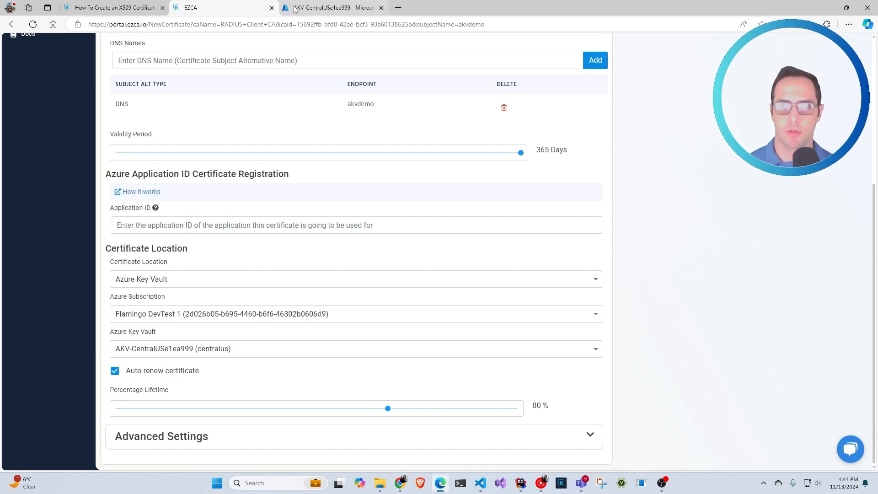
Step: Open the owned app registrations of Microsoft Entra ID in a new Azure portal tab and copy the application ID of deployingApp
left_click(334, 8)
middle_click(19, 63)
left_click(465, 5)
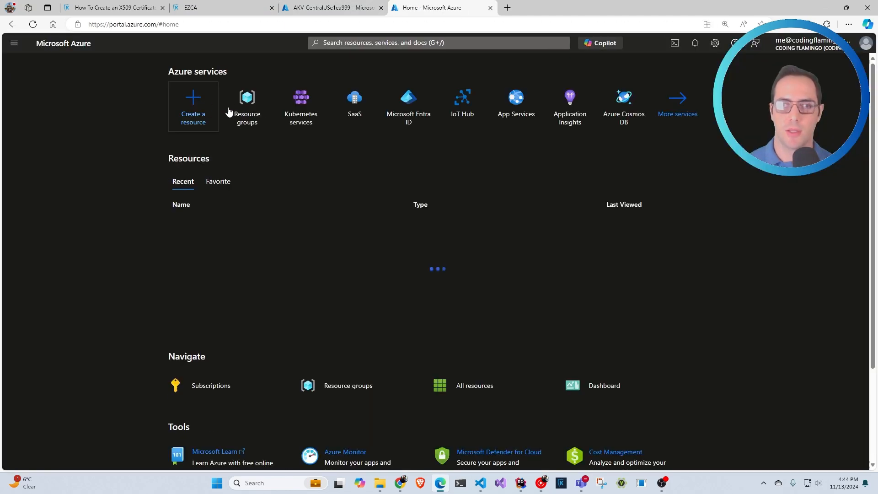
left_click(406, 103)
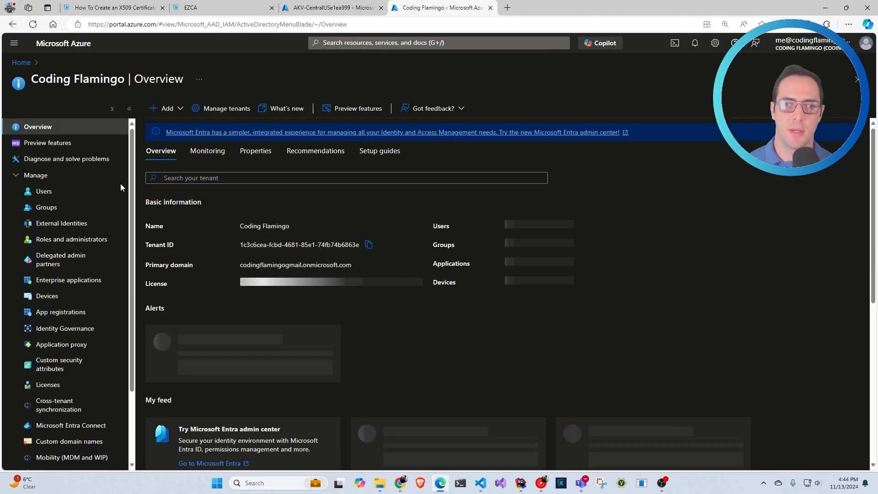
left_click(58, 328)
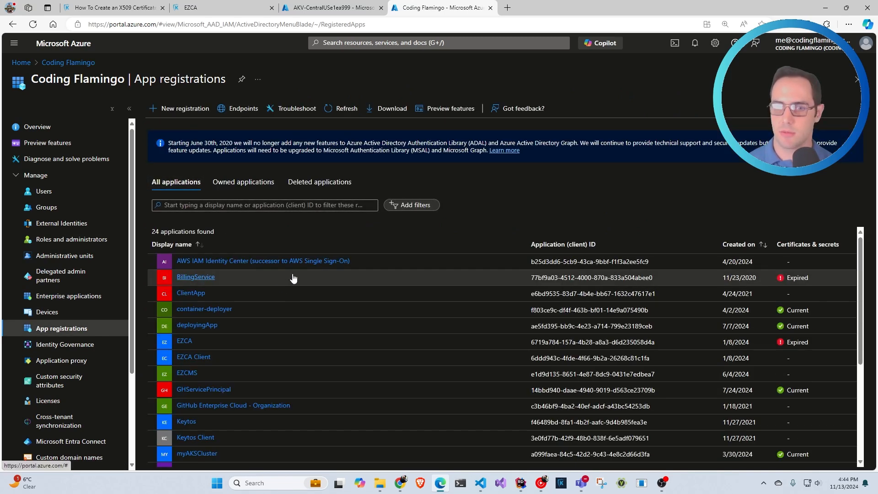
left_click(219, 187)
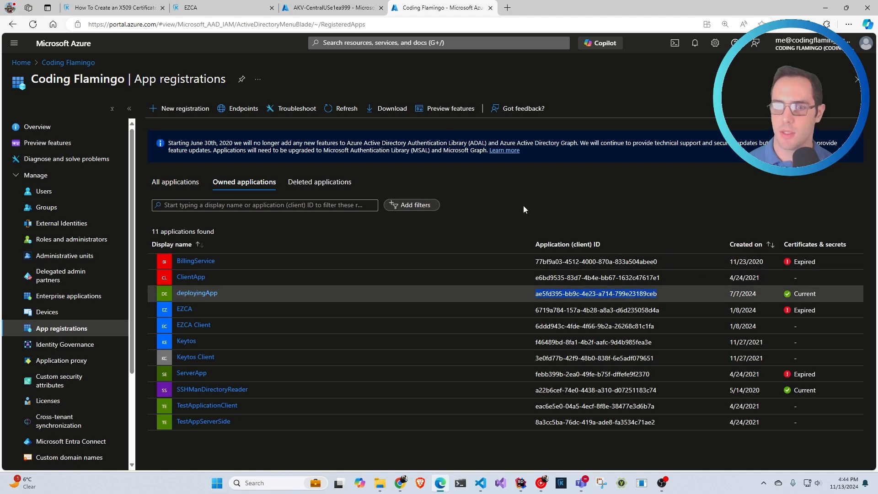
Step: Return to EZCA and enter deployingApp's application ID in the certificate request, without the stray leading colon
key("ctrl+shift+Tab")
key("ctrl+shift+Tab")
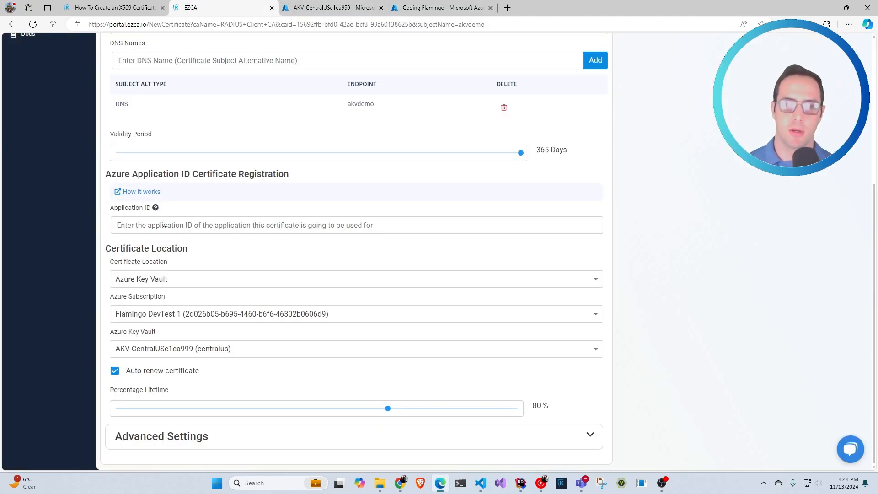
left_click(164, 223)
type(": ae5fd395-bb9c-4e23-a714-799e23189ceb")
left_click_drag(124, 226, 88, 224)
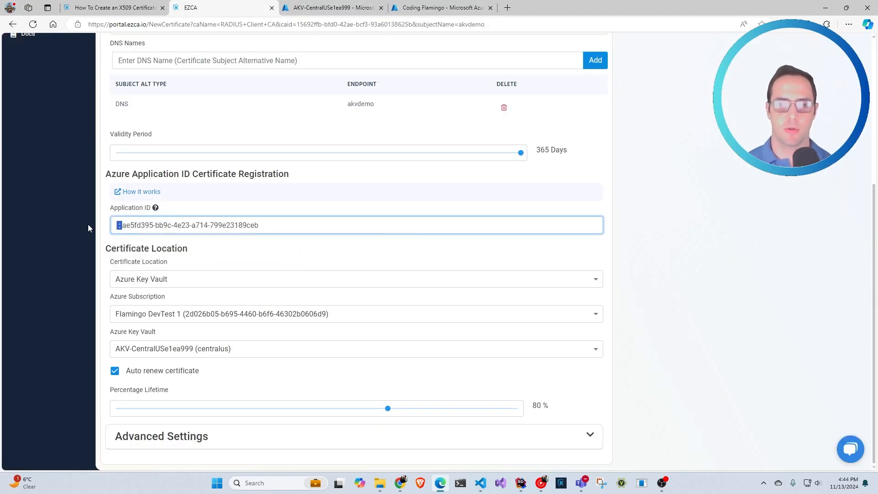
key("BackSpace")
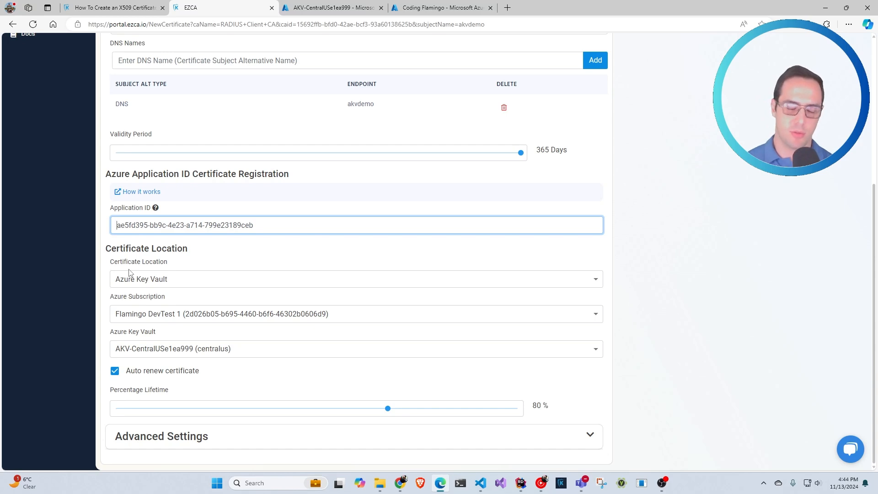
Step: Clear the application ID and turn off automatic renewal for the requested certificate
key("ctrl+a")
key("BackSpace")
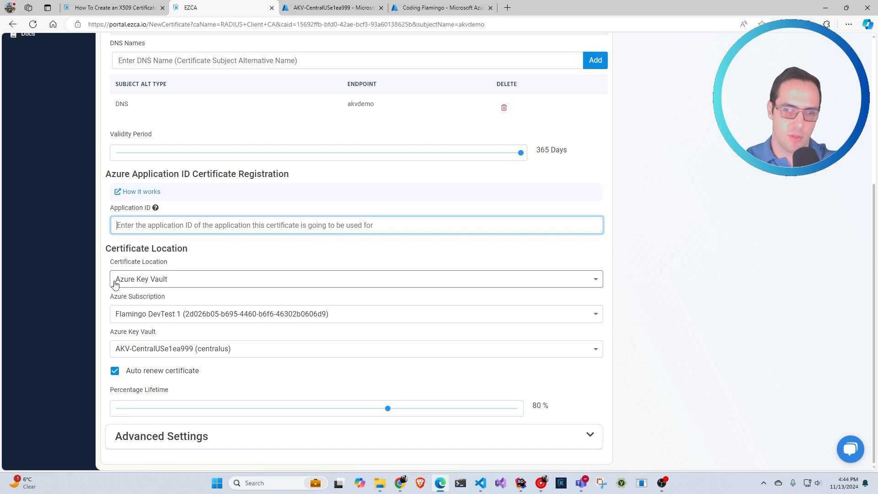
left_click(159, 371)
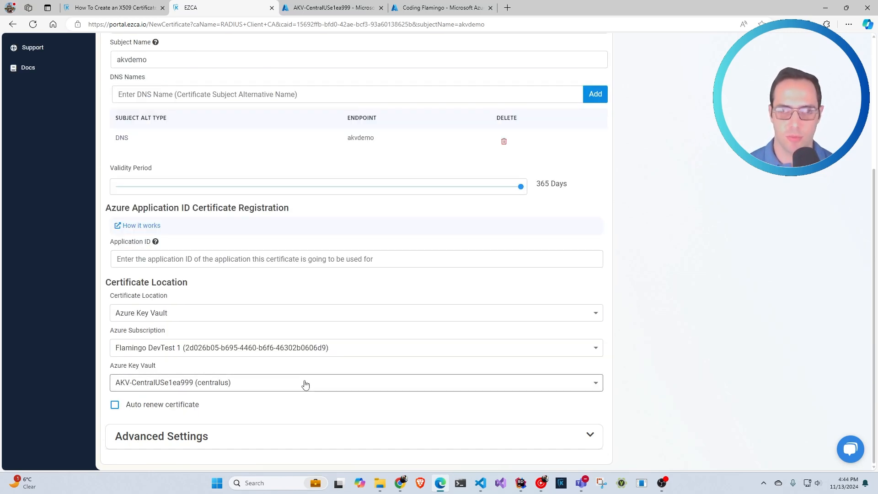
Step: Submit the request for the akvdemo certificate and switch to the key vault's certificates list in the Azure portal
scroll(304, 384, "up", 3)
scroll(305, 368, "up", 1)
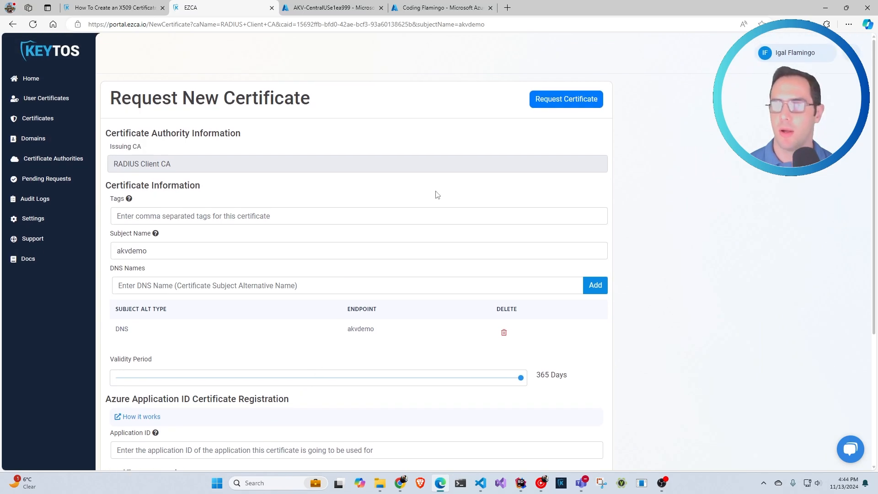
left_click(569, 105)
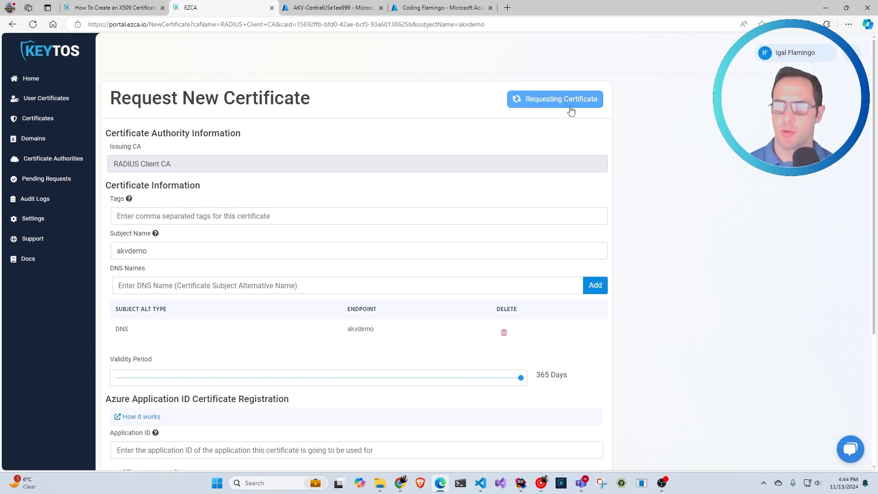
left_click(336, 8)
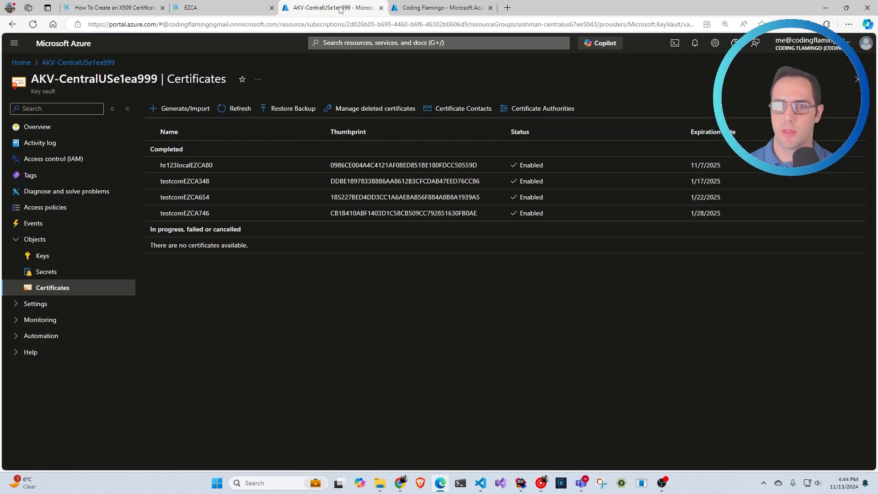
Step: Refresh the key vault's certificates list and open the versions of akvdemoEZCA14 to check the newly issued certificate
left_click(234, 110)
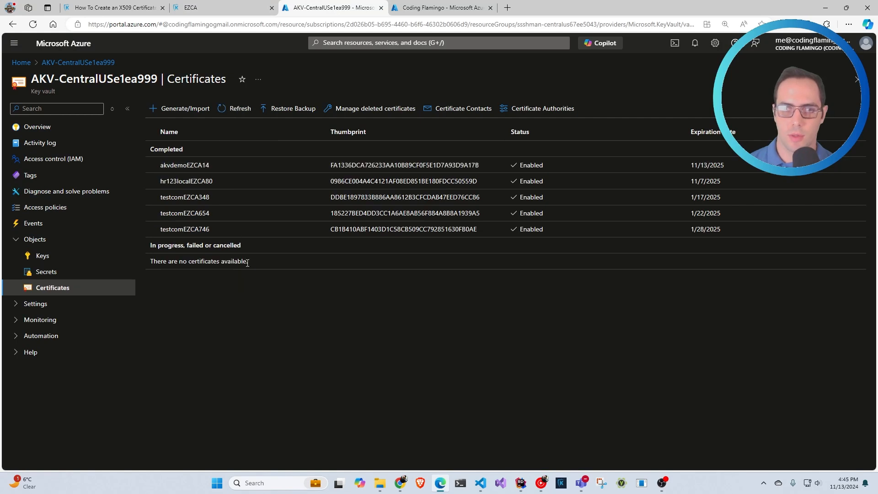
left_click(204, 165)
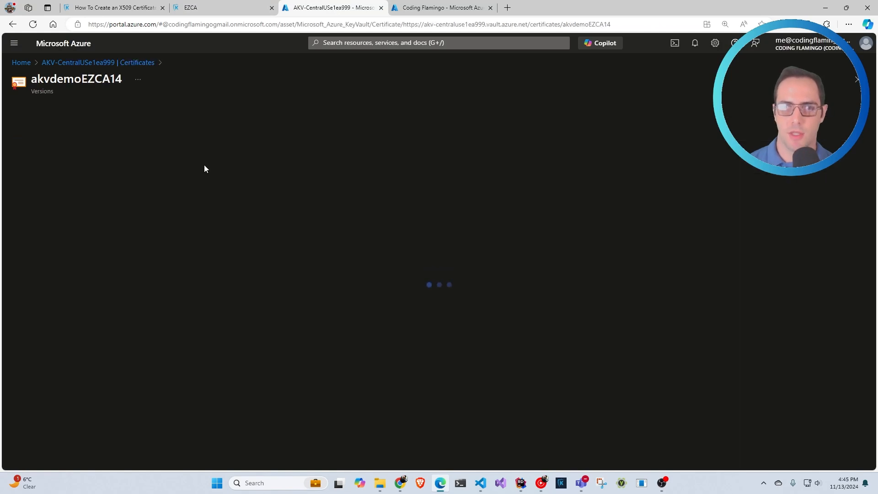
left_click_drag(83, 79, 133, 81)
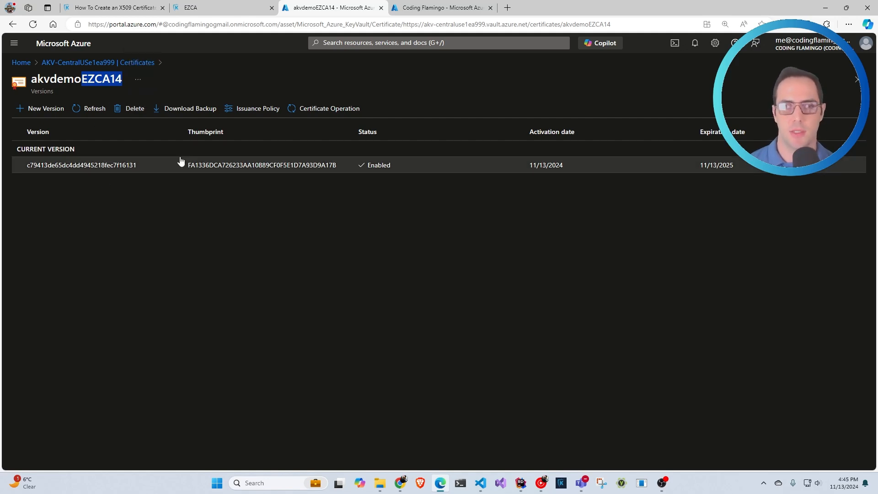
Step: Switch back to EZCA and look through the text of the issued akvdemo certificate
left_click(221, 11)
scroll(320, 208, "down", 3)
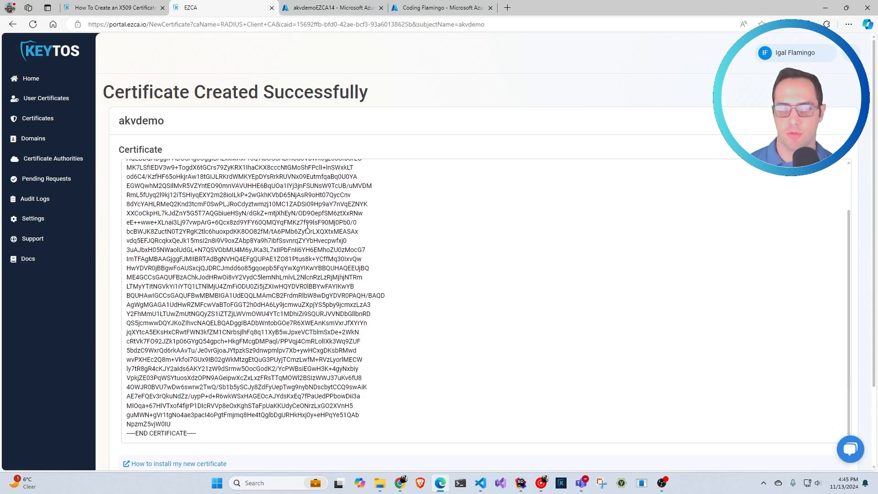
scroll(294, 226, "up", 3)
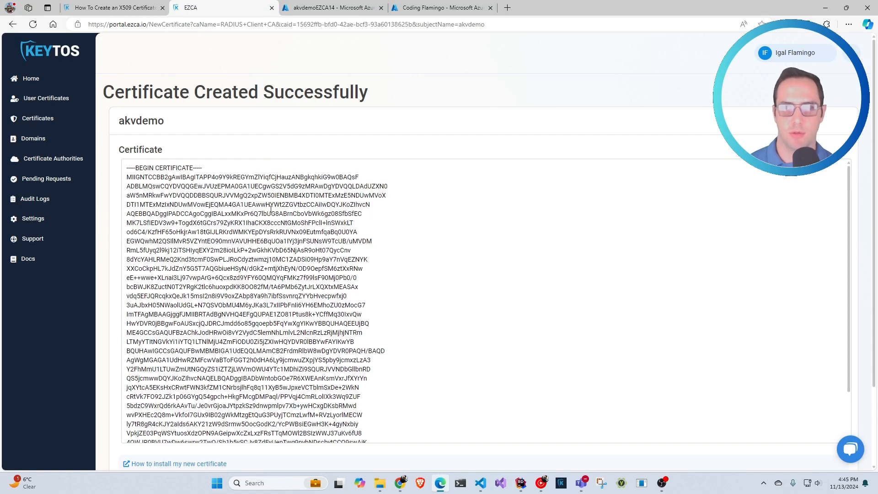
Step: Search EZCA's certificates for "akv" and renew akvdemoEZCA14, switching back to its versions page in the Azure portal
left_click(41, 120)
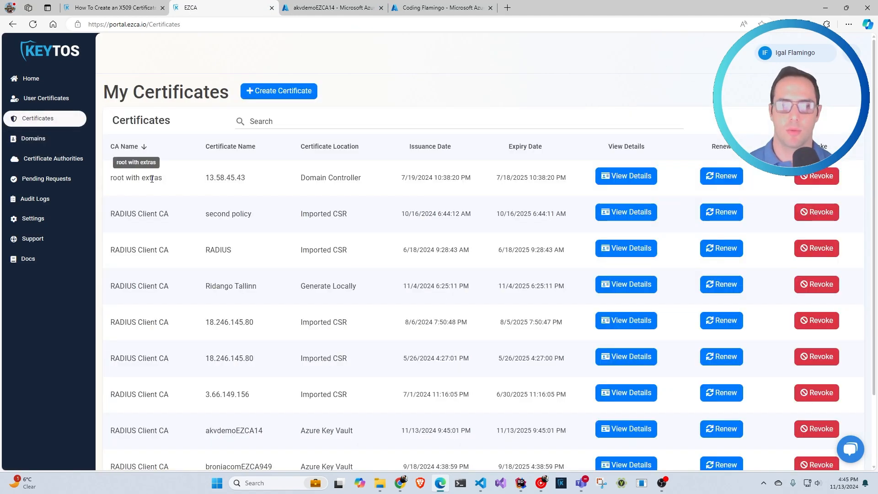
left_click(264, 123)
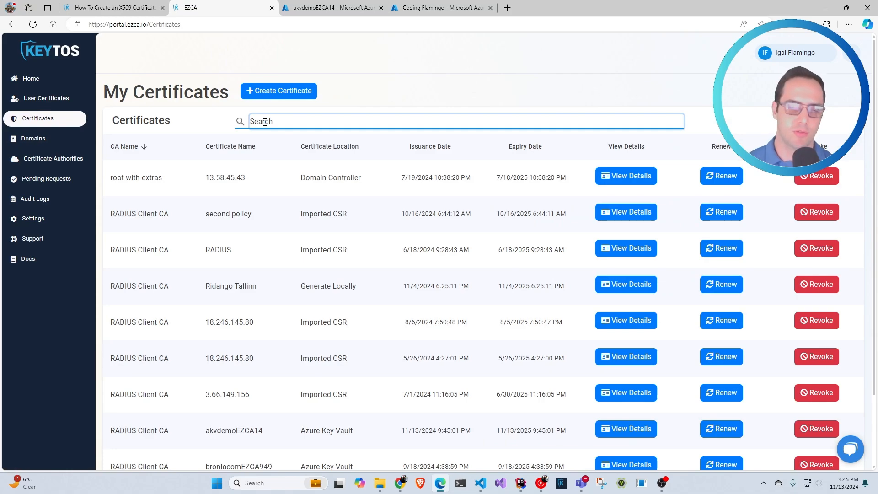
type("akv")
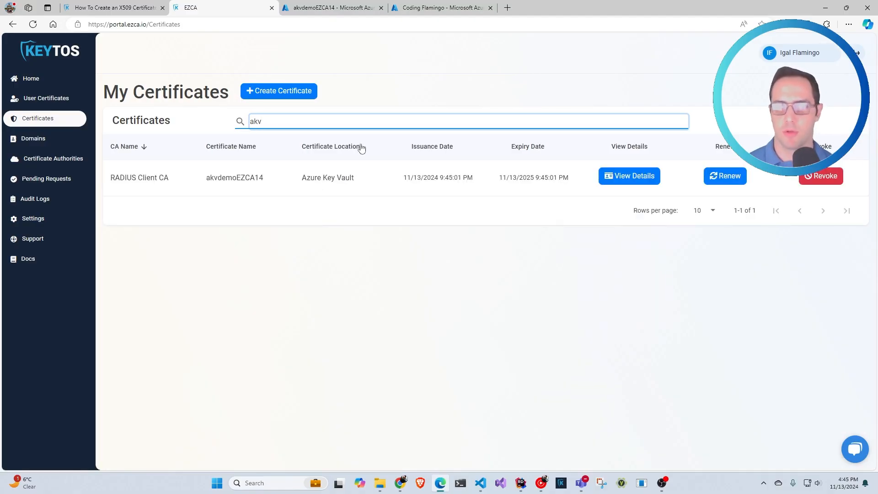
left_click_drag(355, 178, 223, 180)
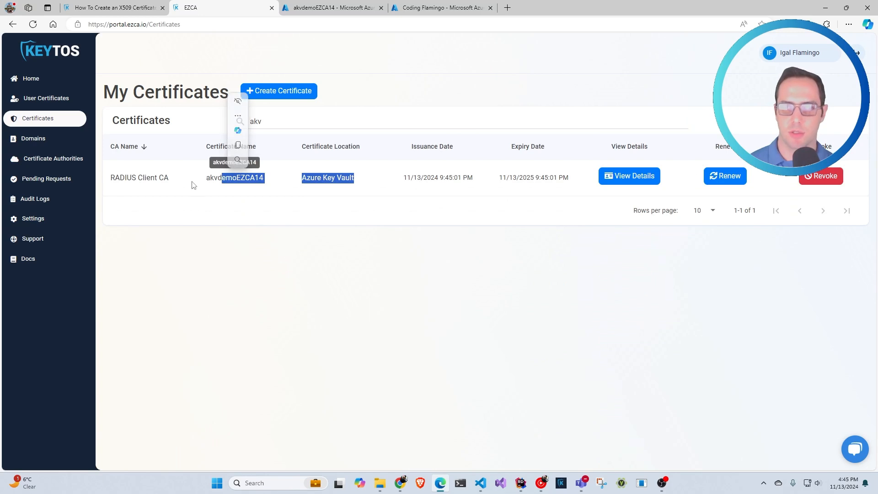
left_click(724, 176)
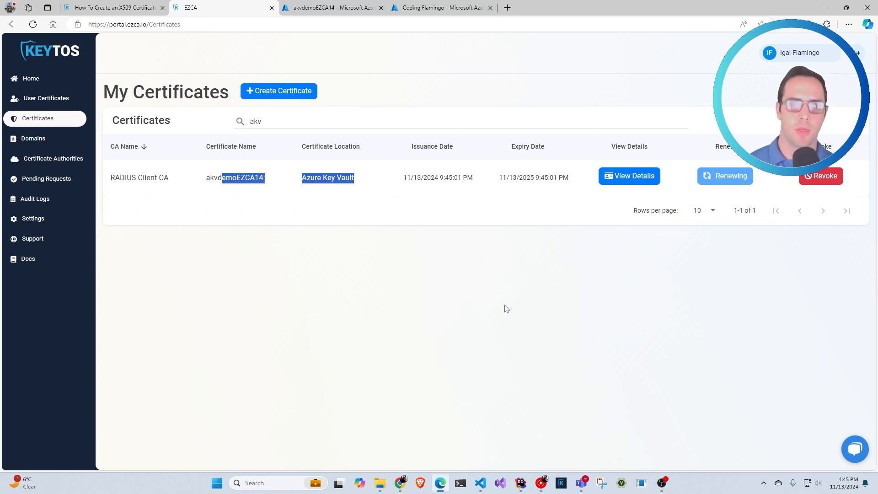
left_click(351, 12)
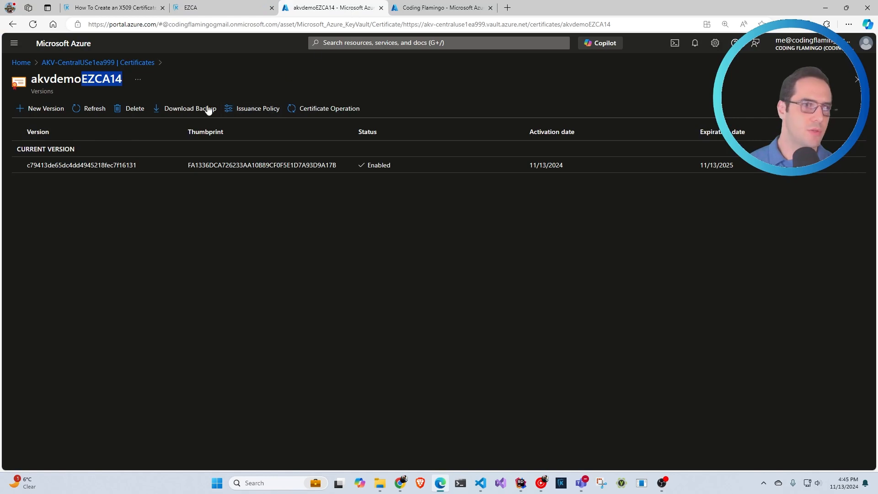